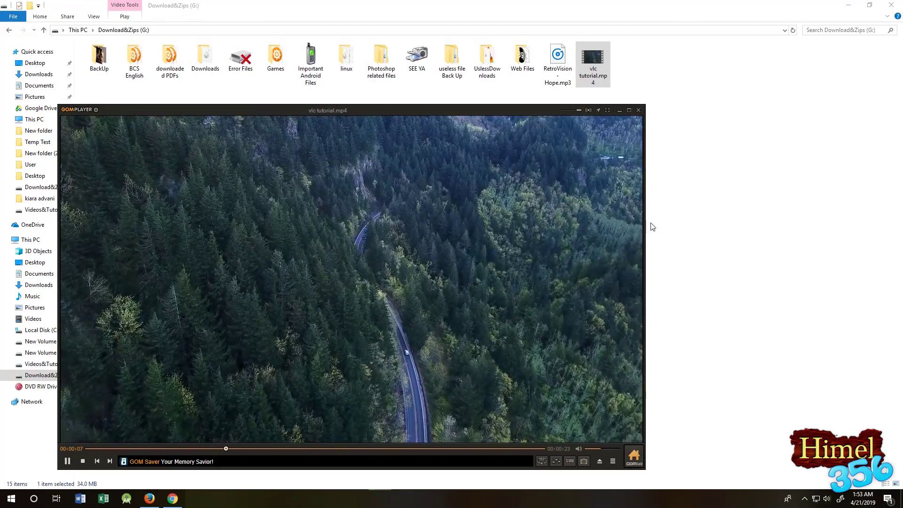
Step: Preview the vlc tutorial.mp4 video, moving the player window aside, and close the player
{"action": "left_click_drag", "start_coordinate": [528, 112], "coordinate": [532, 109]}
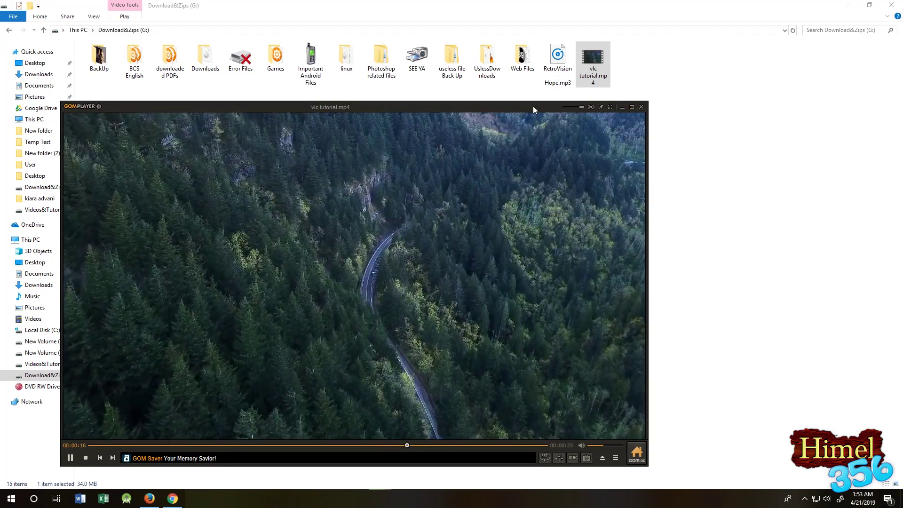
{"action": "left_click_drag", "start_coordinate": [533, 106], "coordinate": [606, 107]}
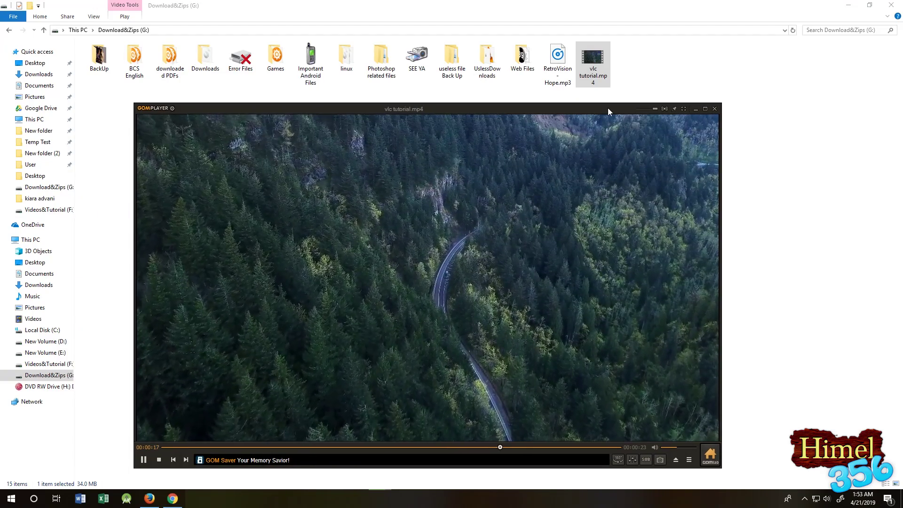
{"action": "left_click", "coordinate": [714, 108]}
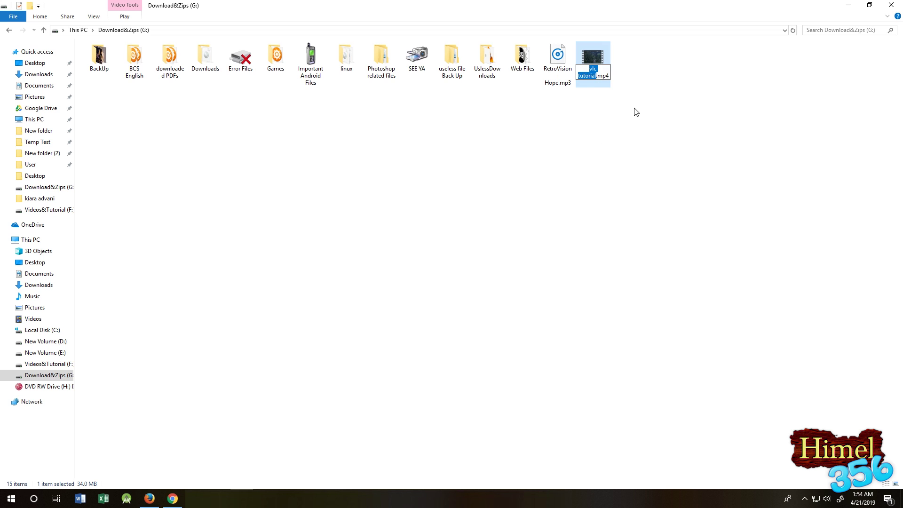
Step: Play RetroVision - Hope.mp3 in Windows Media Player as a preview and close the player
{"action": "right_click", "coordinate": [559, 76]}
{"action": "mouse_move", "coordinate": [727, 179]}
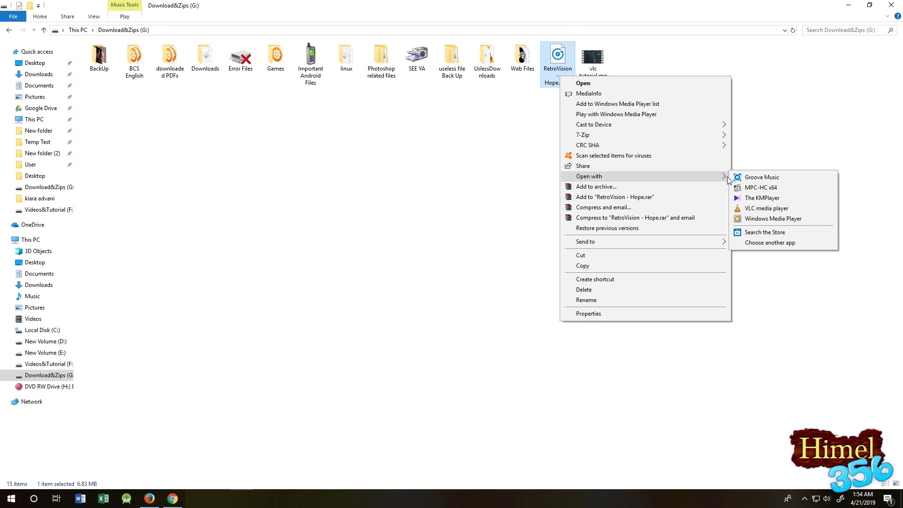
{"action": "left_click", "coordinate": [771, 218]}
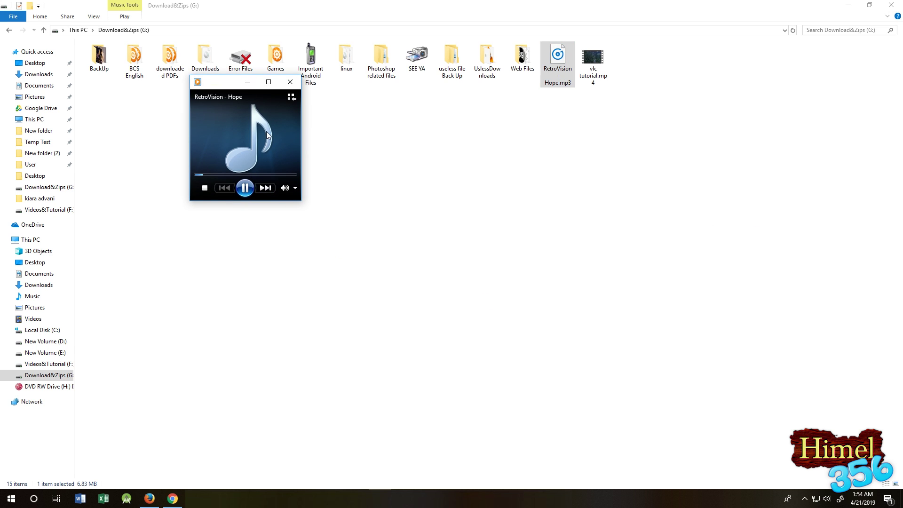
{"action": "left_click", "coordinate": [299, 81]}
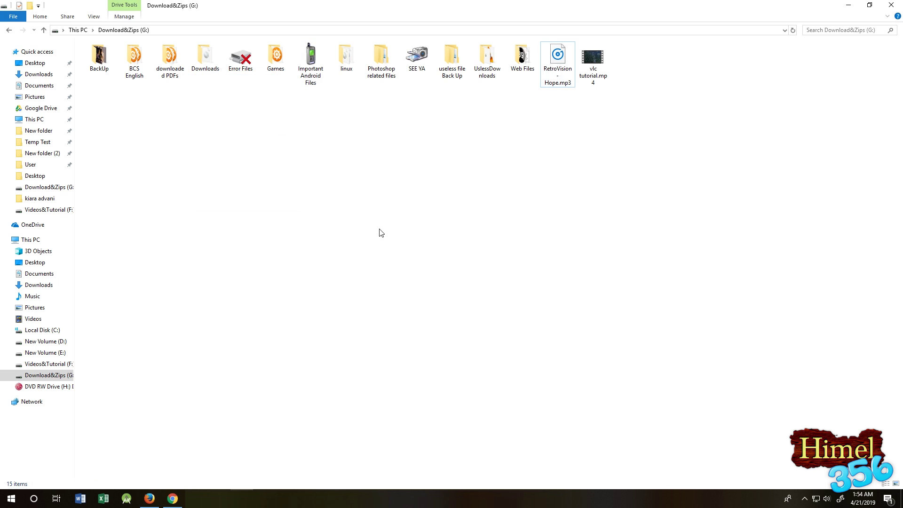
Step: Search the computer for vlc and launch VLC media player
{"action": "left_click", "coordinate": [33, 498]}
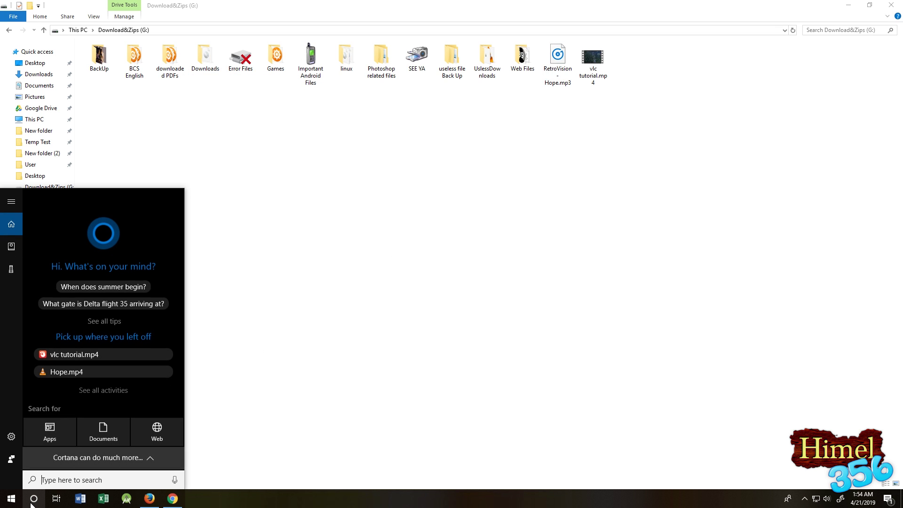
{"action": "type", "text": "vlc"}
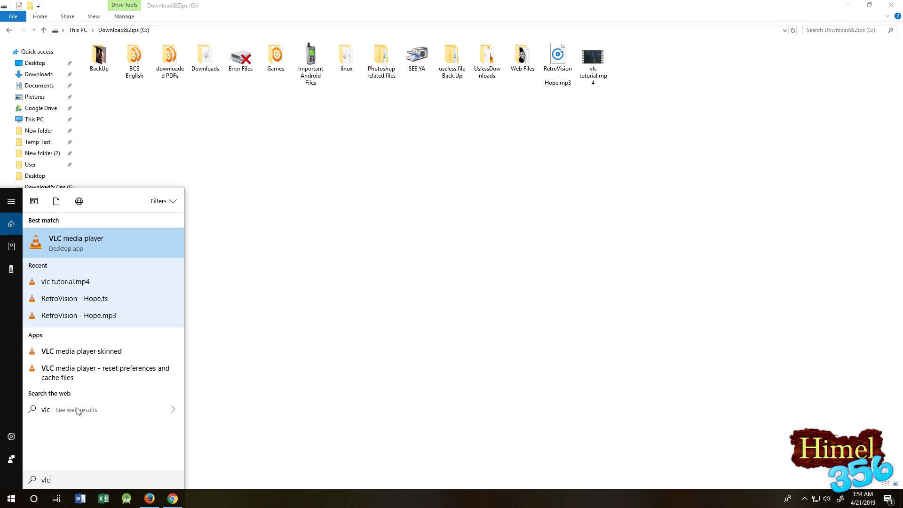
{"action": "left_click", "coordinate": [118, 248]}
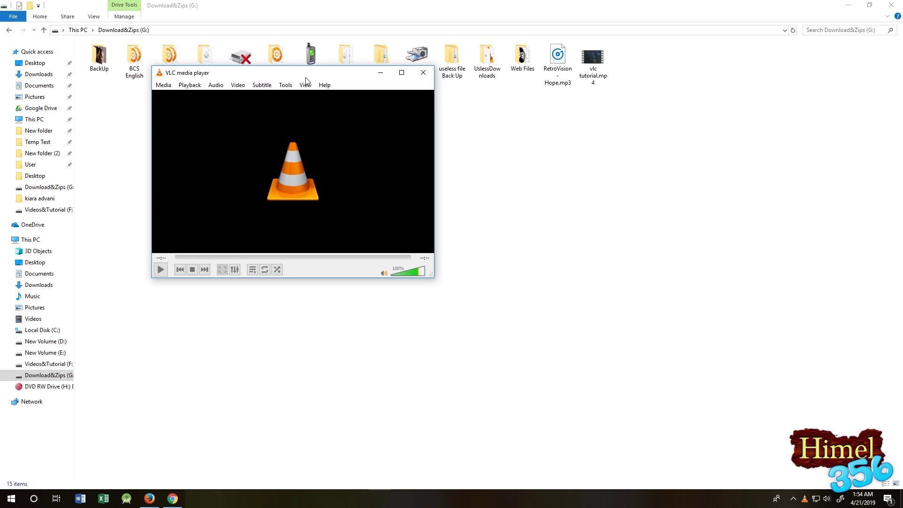
Step: Start a Convert / Save job and add vlc tutorial.mp4 from the Download&Zips (G:) drive as the source file
{"action": "left_click", "coordinate": [251, 159]}
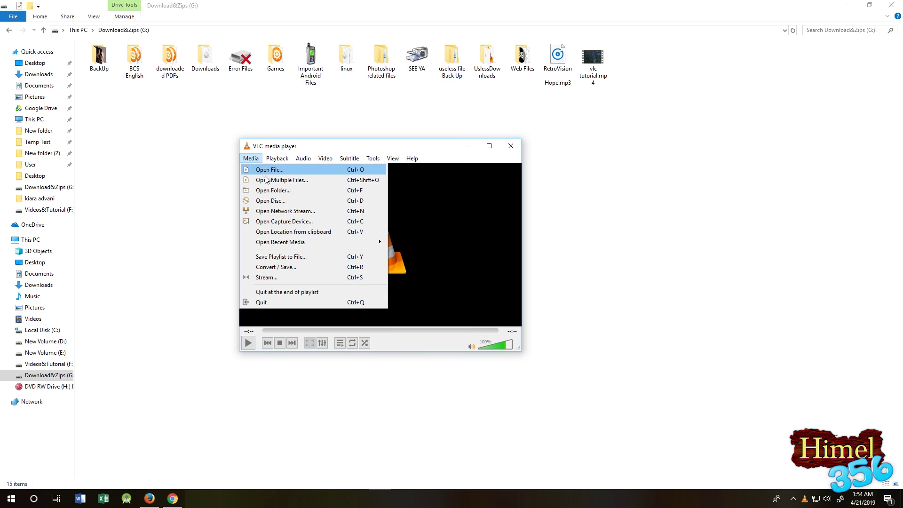
{"action": "left_click", "coordinate": [283, 268]}
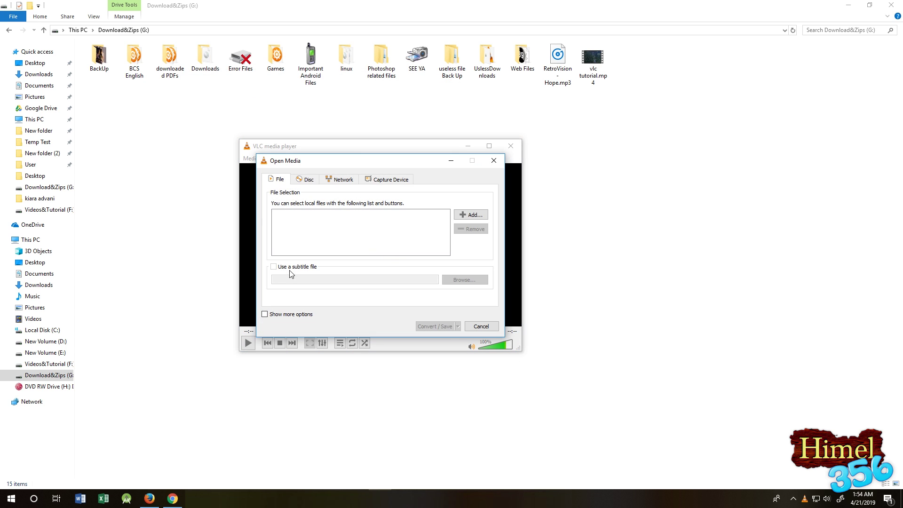
{"action": "left_click", "coordinate": [469, 215]}
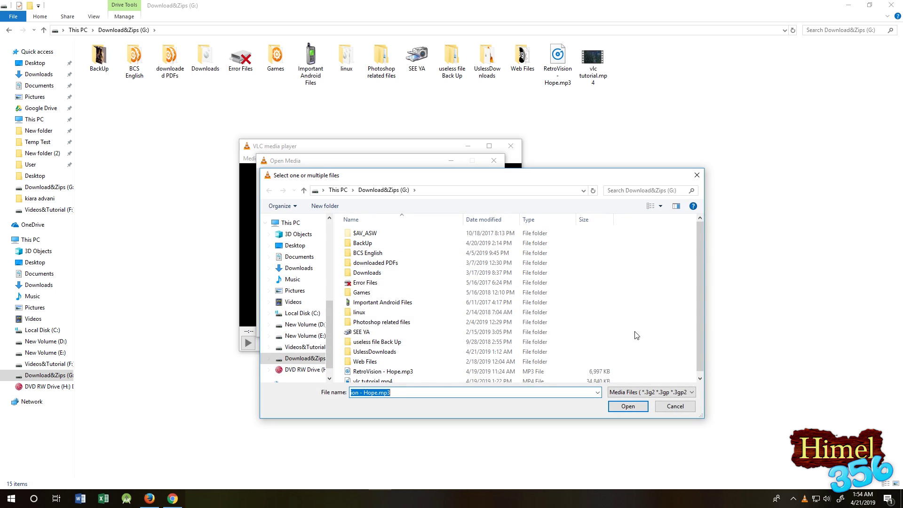
{"action": "scroll", "coordinate": [696, 324], "scroll_direction": "down", "scroll_amount": 2}
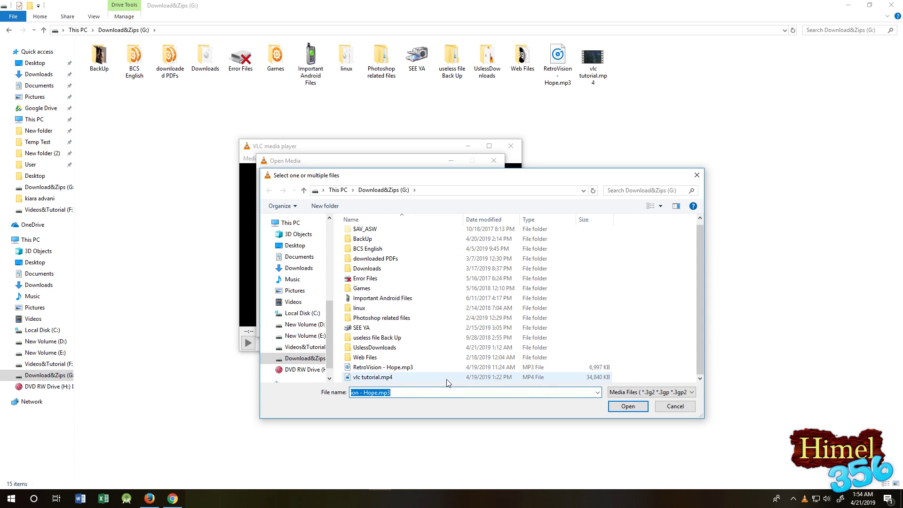
{"action": "left_click", "coordinate": [494, 376]}
{"action": "left_click", "coordinate": [636, 409]}
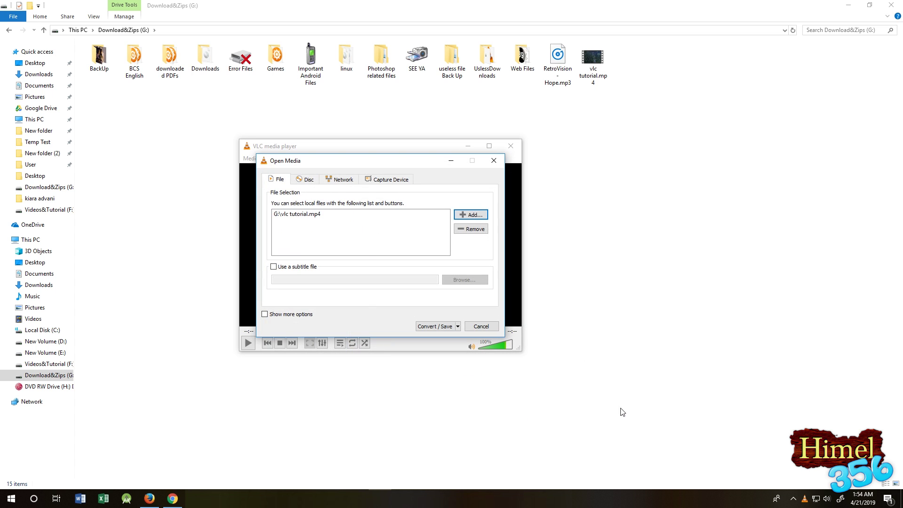
Step: Show more options, enable playing another media synchronously, and choose RetroVision - Hope.mp3 as the extra media
{"action": "left_click", "coordinate": [264, 315]}
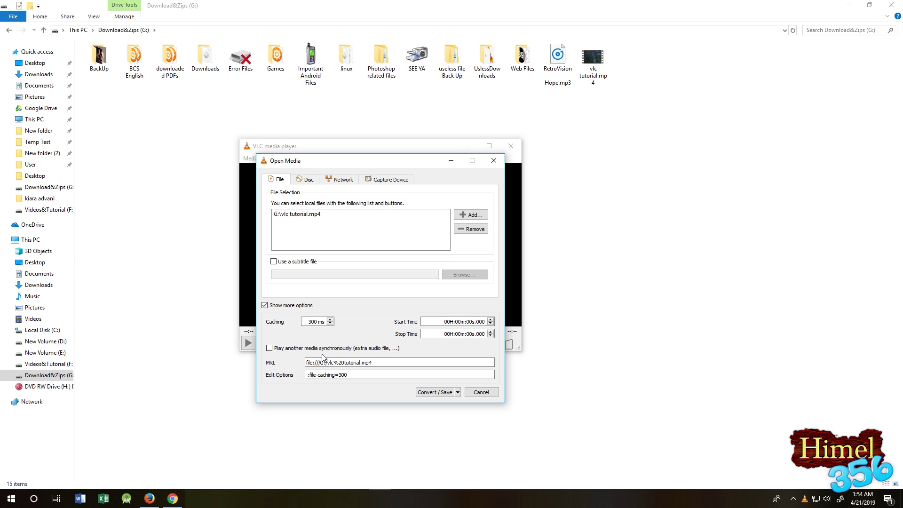
{"action": "left_click", "coordinate": [269, 348]}
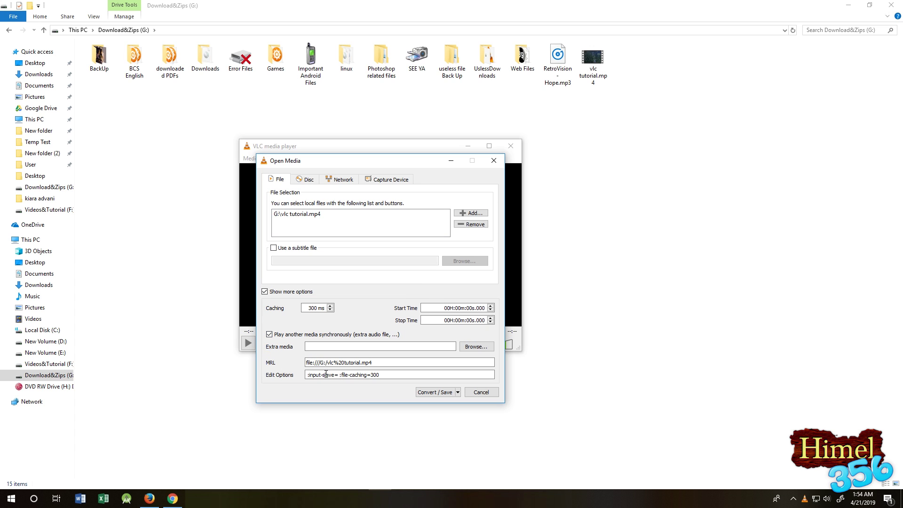
{"action": "left_click", "coordinate": [479, 347]}
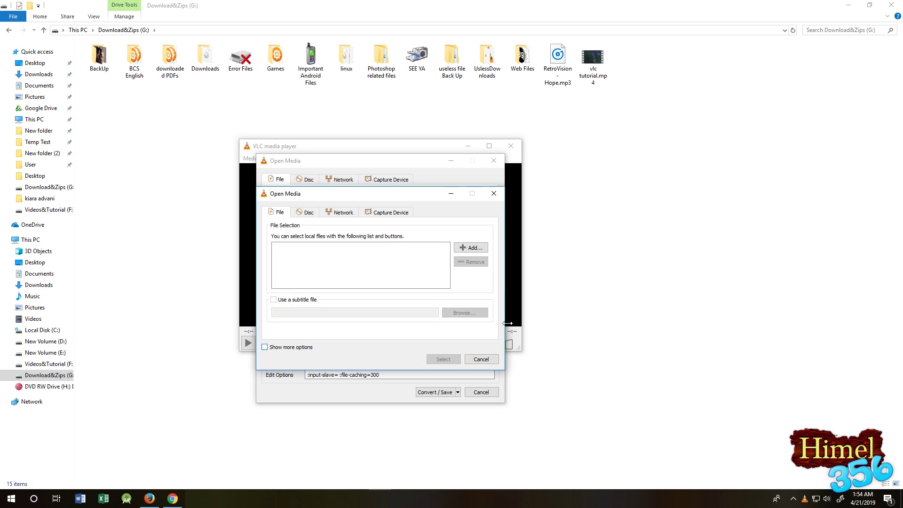
{"action": "left_click", "coordinate": [472, 248]}
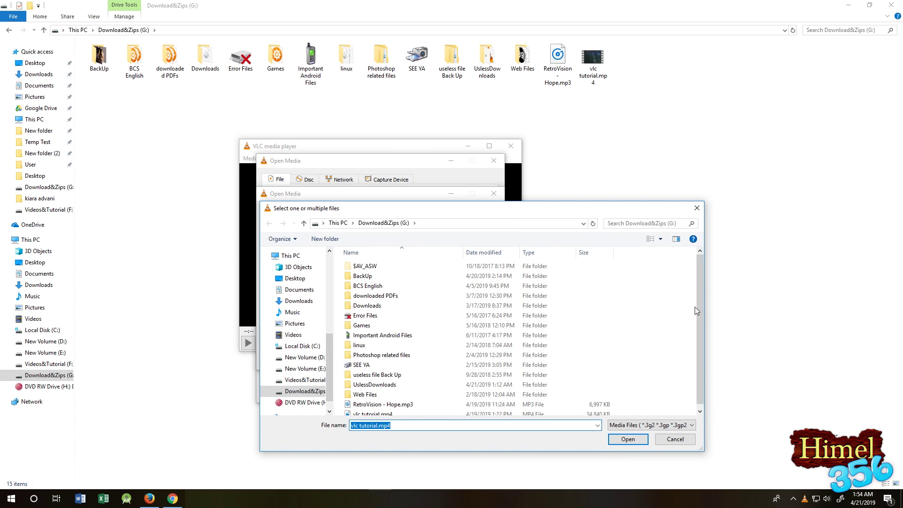
{"action": "left_click_drag", "start_coordinate": [697, 306], "coordinate": [703, 352]}
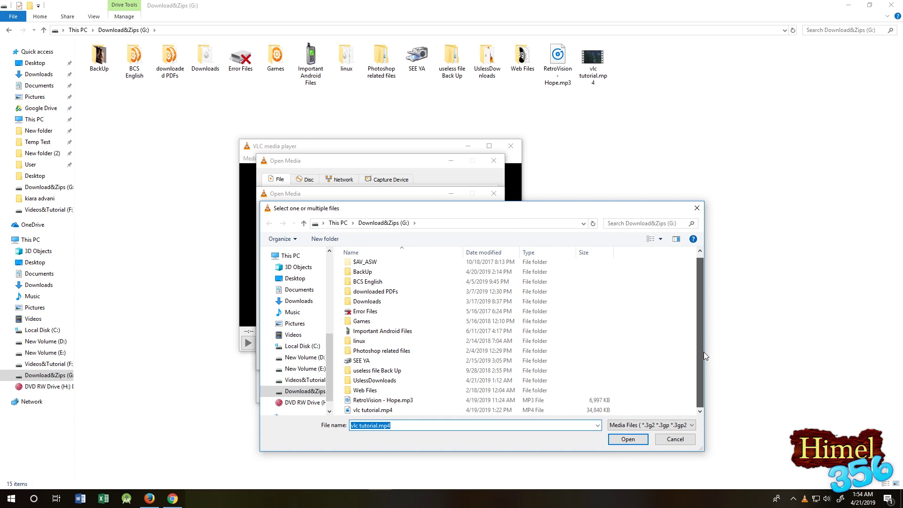
{"action": "left_click", "coordinate": [451, 399]}
{"action": "left_click", "coordinate": [623, 440]}
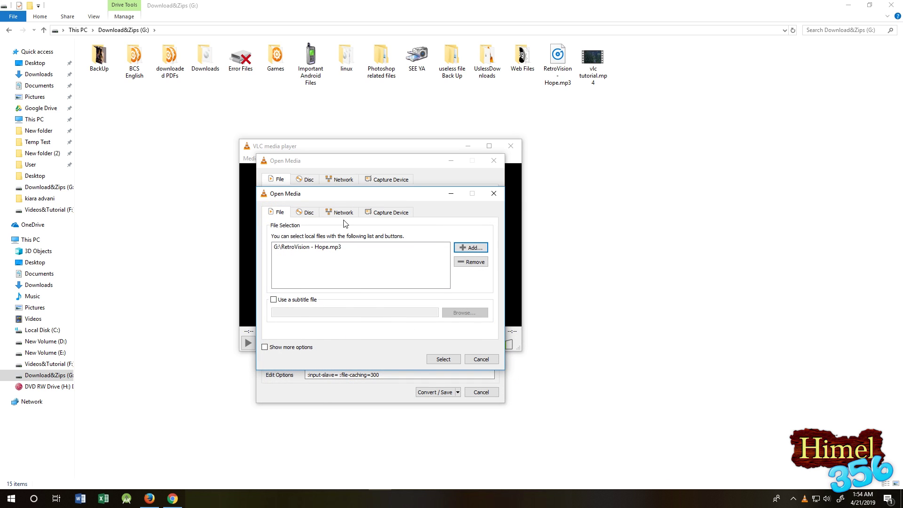
{"action": "left_click", "coordinate": [452, 360]}
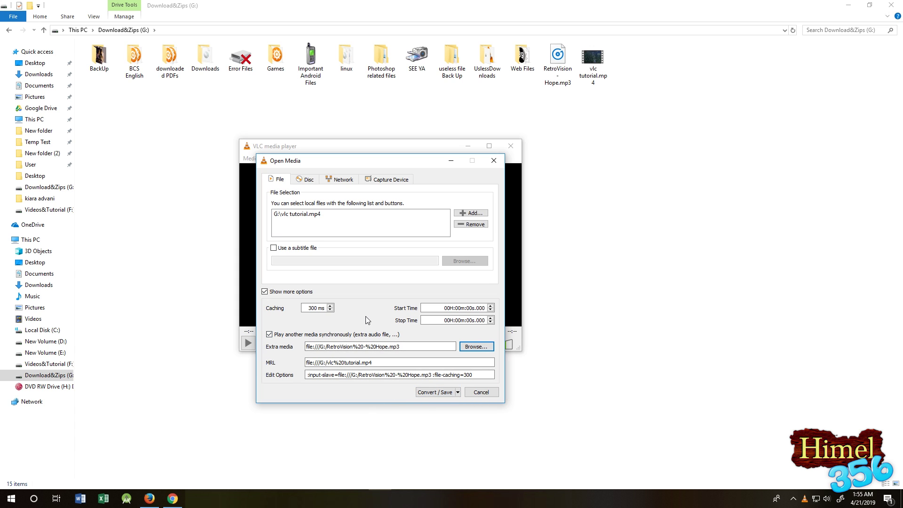
Step: Proceed to the conversion settings and review the available profiles, keeping Video - MPEG-2 + MPGA (TS)
{"action": "left_click", "coordinate": [430, 392]}
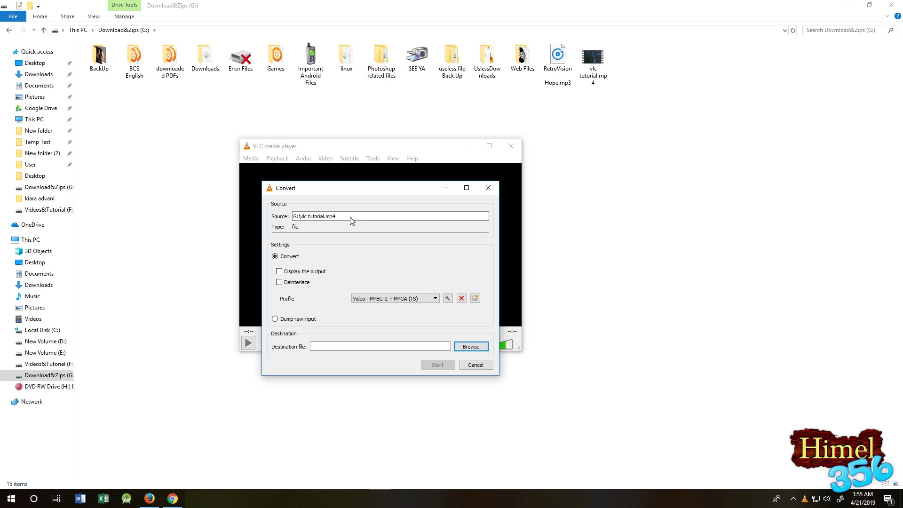
{"action": "left_click", "coordinate": [434, 298]}
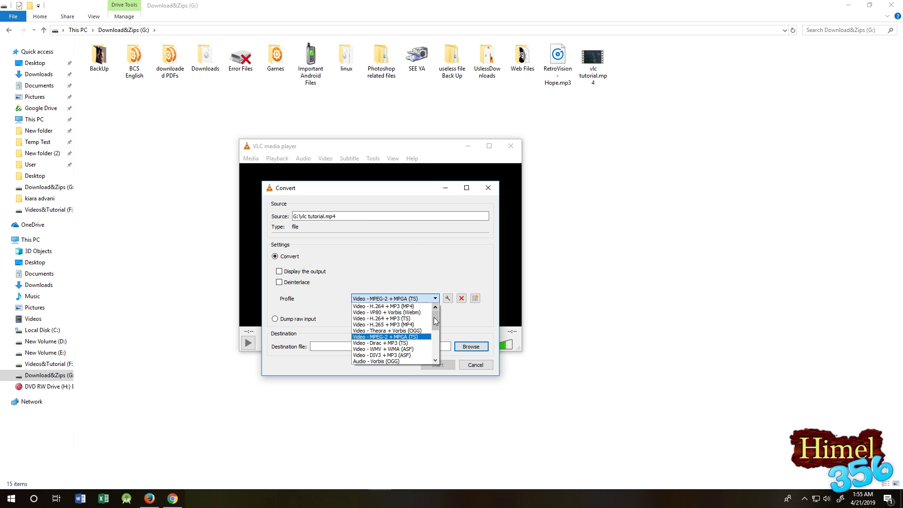
{"action": "mouse_move", "coordinate": [433, 324]}
{"action": "left_mouse_down"}
{"action": "mouse_move", "coordinate": [435, 356]}
{"action": "mouse_move", "coordinate": [438, 317]}
{"action": "left_mouse_up"}
{"action": "left_click", "coordinate": [405, 337]}
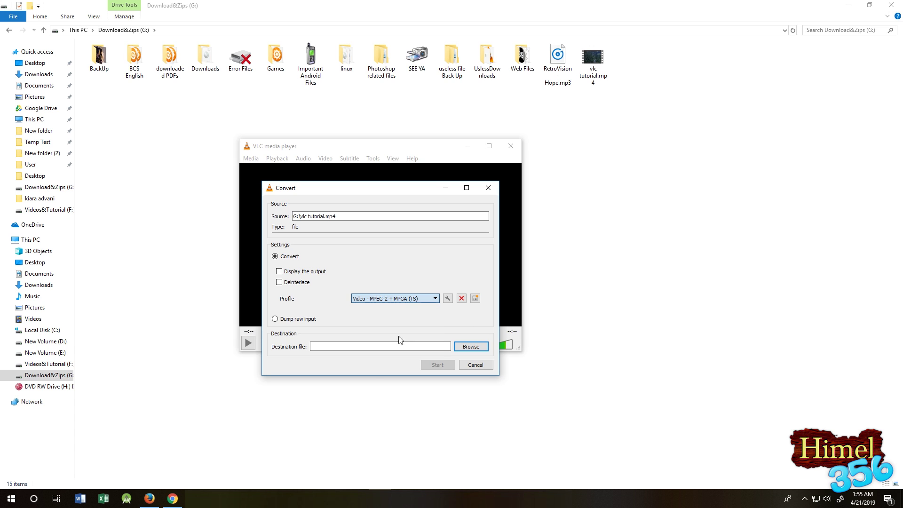
{"action": "left_click", "coordinate": [421, 299]}
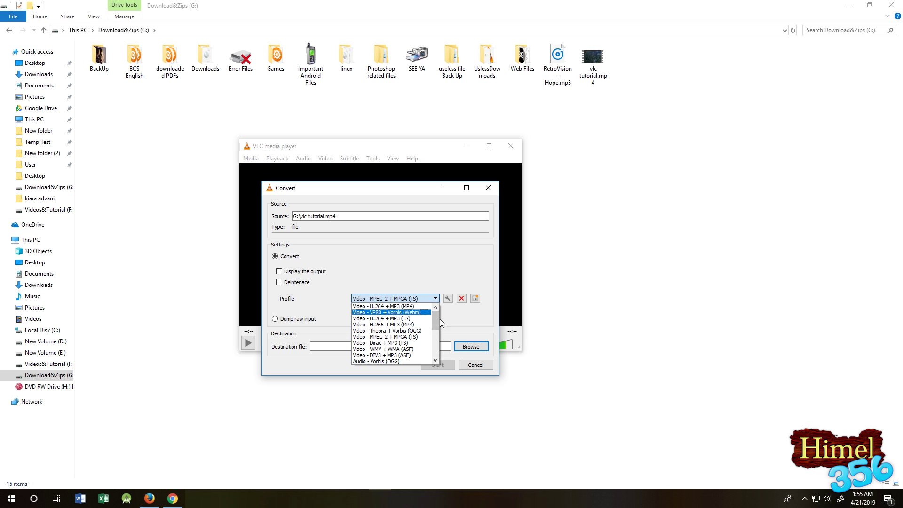
{"action": "left_click_drag", "start_coordinate": [435, 320], "coordinate": [435, 359]}
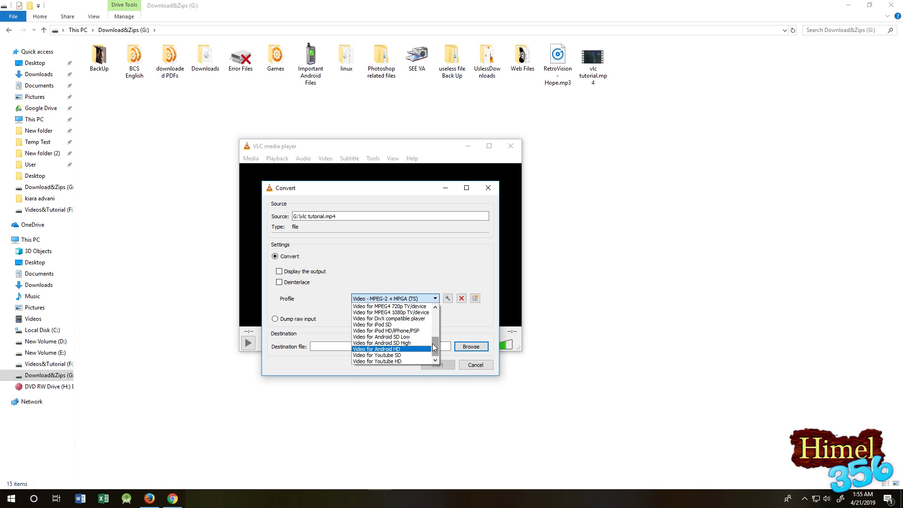
{"action": "left_click_drag", "start_coordinate": [433, 344], "coordinate": [439, 310]}
{"action": "left_click", "coordinate": [385, 306]}
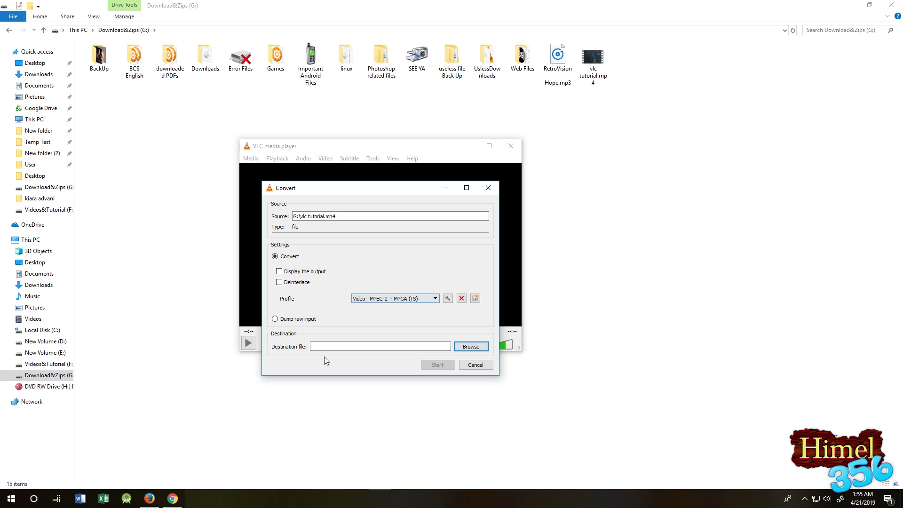
Step: Set the destination file to Hope in the Download&Zips (G:) drive, using the .ts container type
{"action": "left_click", "coordinate": [475, 346]}
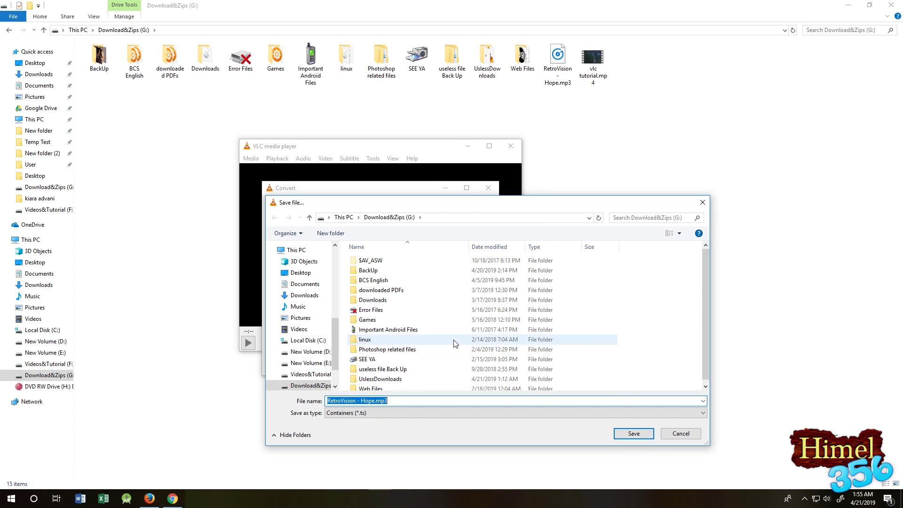
{"action": "left_click_drag", "start_coordinate": [707, 309], "coordinate": [702, 356]}
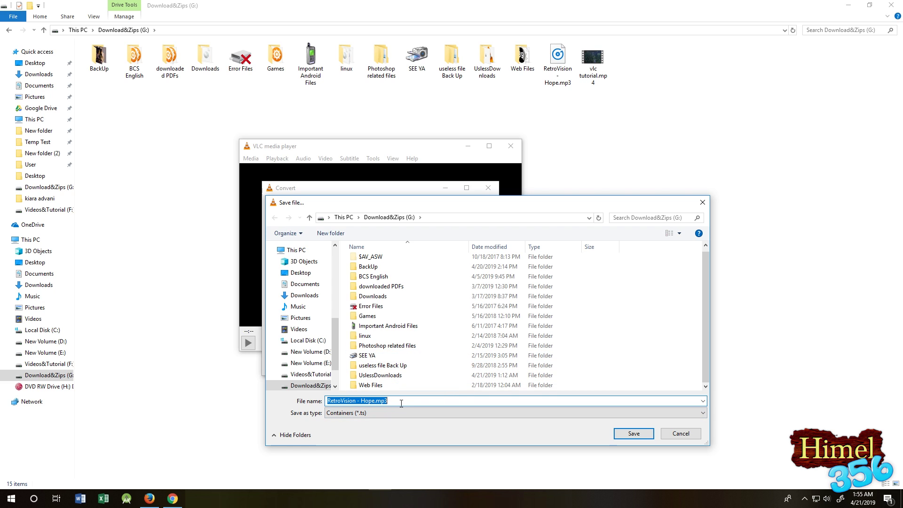
{"action": "type", "text": "H"}
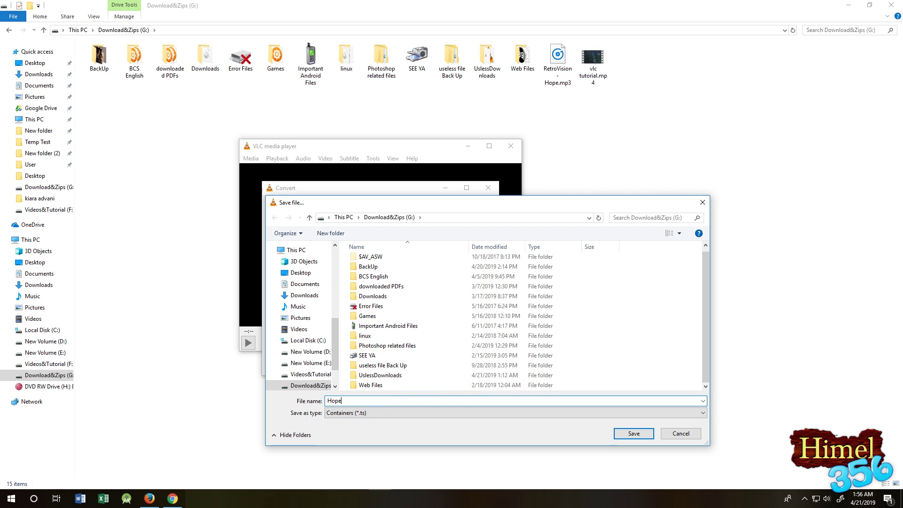
{"action": "type", "text": "ope"}
{"action": "key", "text": "Return"}
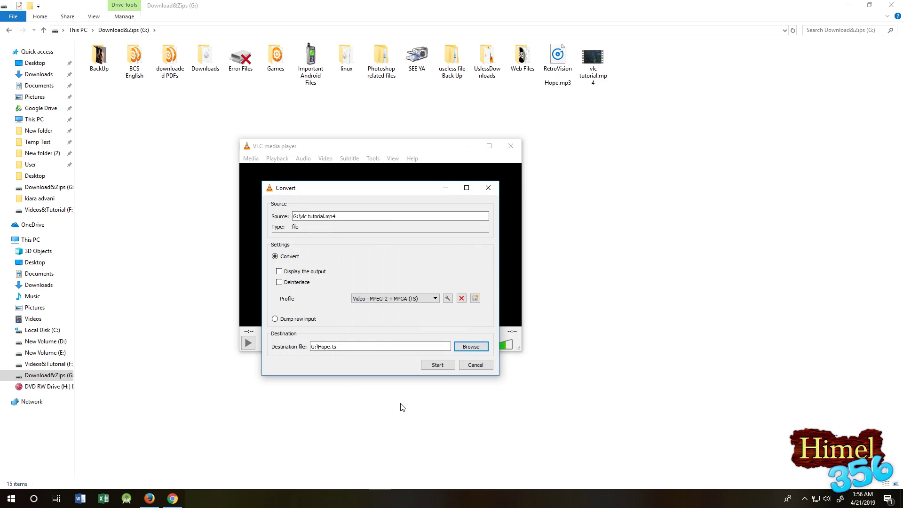
Step: Start the conversion, check its progress in the VLC window, and close VLC
{"action": "left_click", "coordinate": [437, 367]}
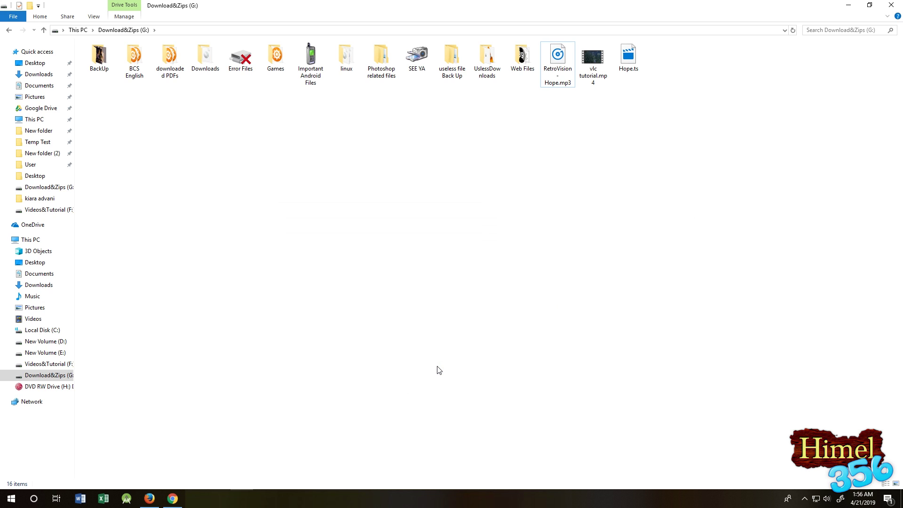
{"action": "left_click", "coordinate": [380, 498]}
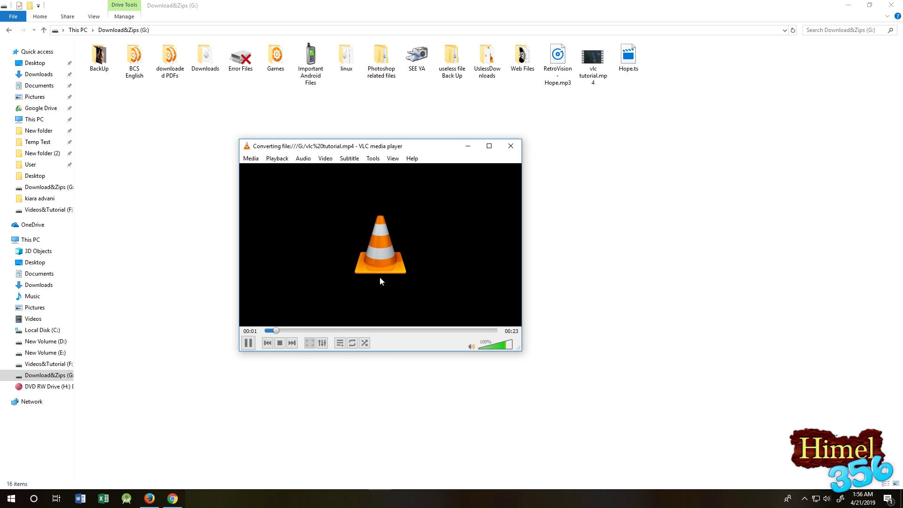
{"action": "left_click", "coordinate": [509, 148]}
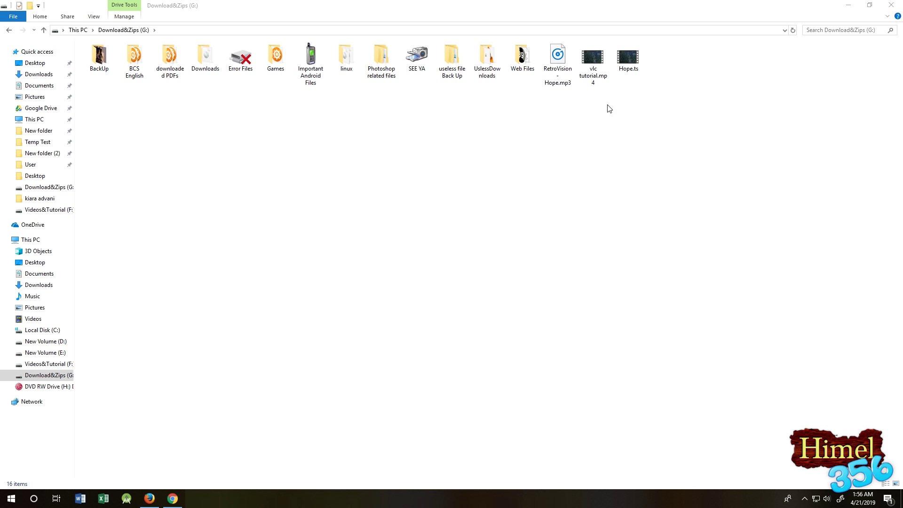
Step: Open the converted Hope.ts in GOM Player to check its picture and sound
{"action": "left_click", "coordinate": [629, 65]}
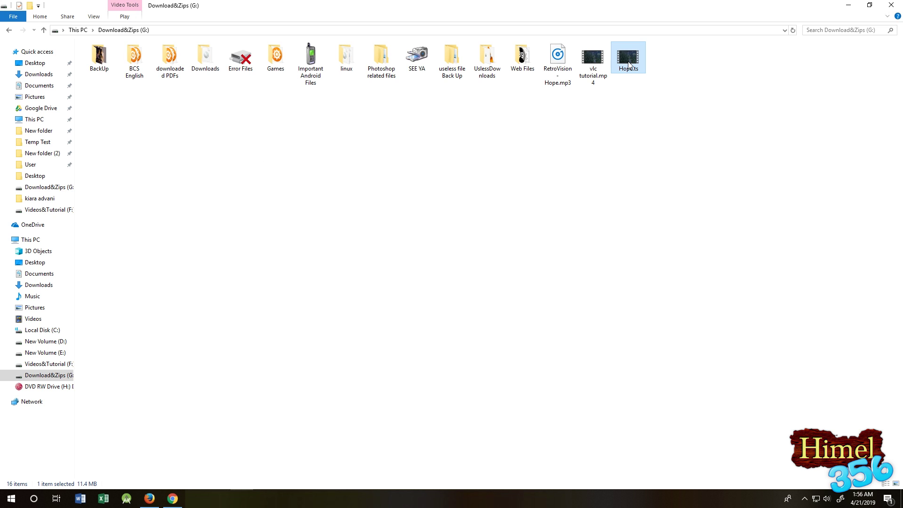
{"action": "right_click", "coordinate": [629, 64]}
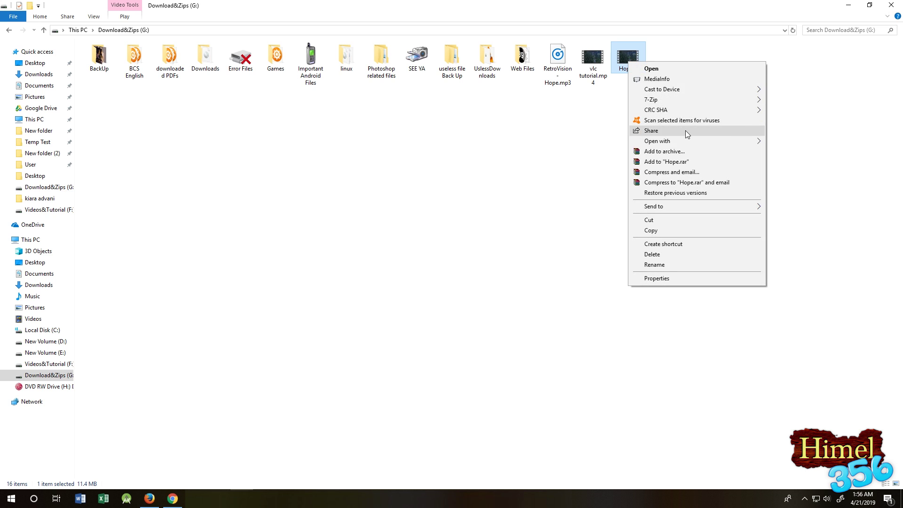
{"action": "mouse_move", "coordinate": [690, 142]}
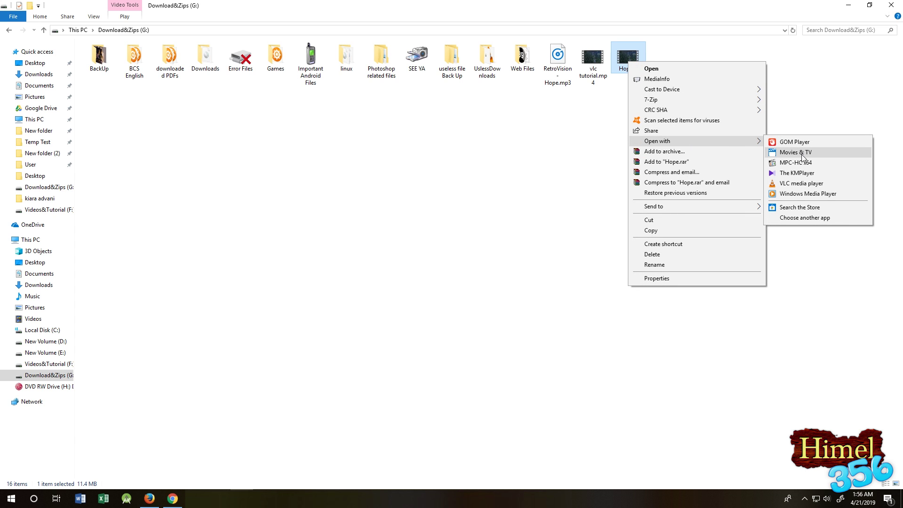
{"action": "left_click", "coordinate": [794, 142]}
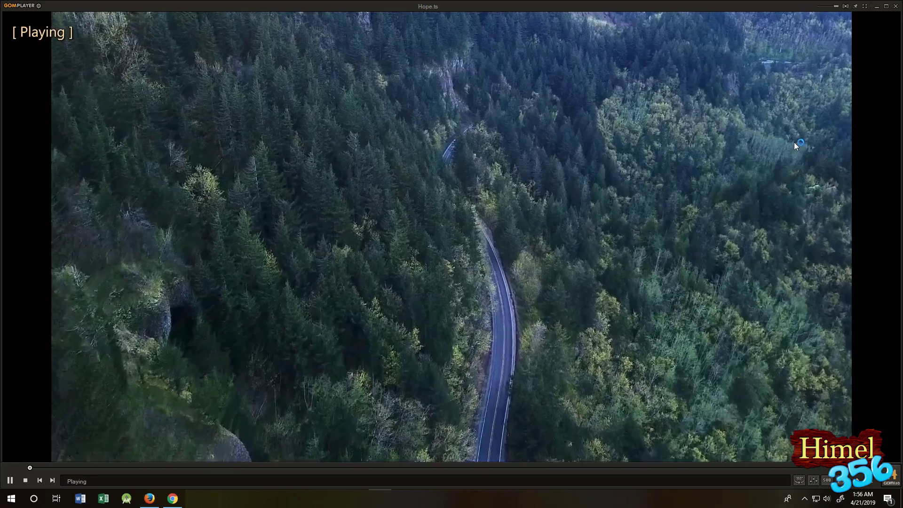
Step: Shrink the GOM Player window, move it fully into view while Hope.ts plays, and close the player
{"action": "left_click", "coordinate": [886, 7]}
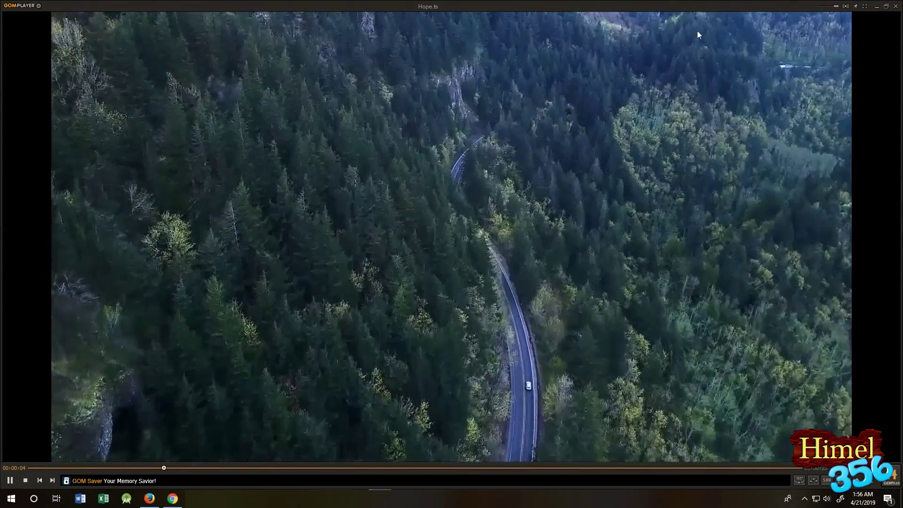
{"action": "left_click", "coordinate": [885, 6]}
{"action": "double_click", "coordinate": [801, 6]}
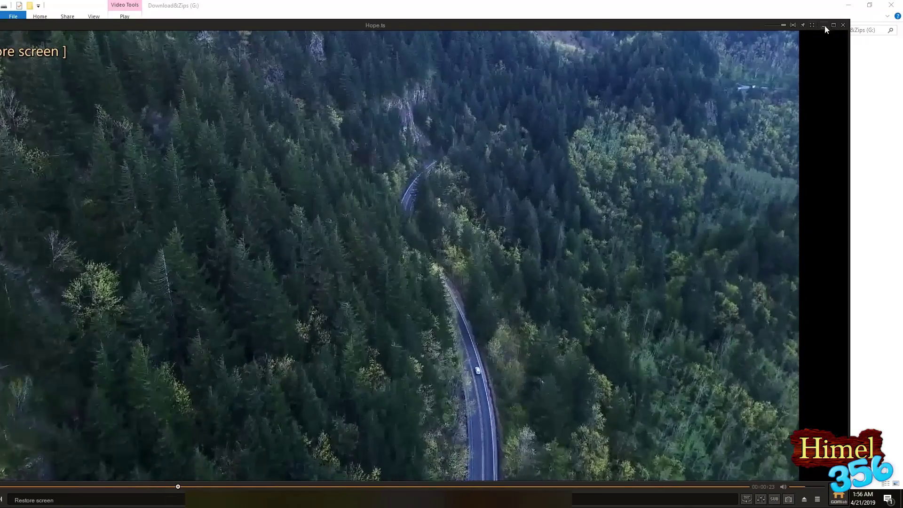
{"action": "left_click_drag", "start_coordinate": [851, 24], "coordinate": [602, 104]}
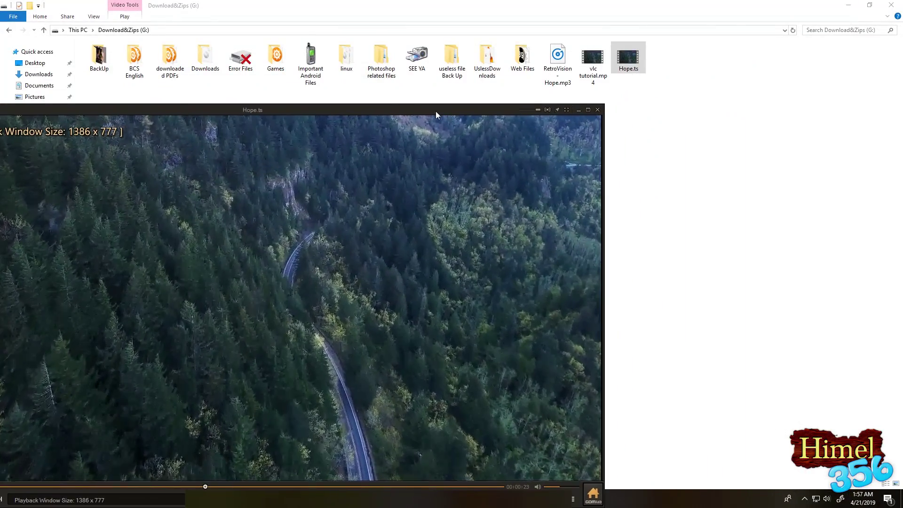
{"action": "left_click_drag", "start_coordinate": [435, 111], "coordinate": [588, 73]}
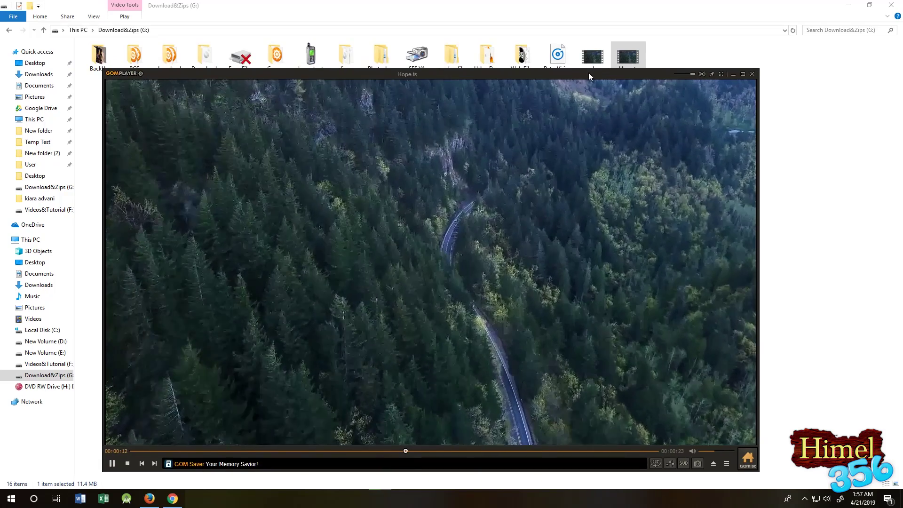
{"action": "left_click", "coordinate": [752, 76]}
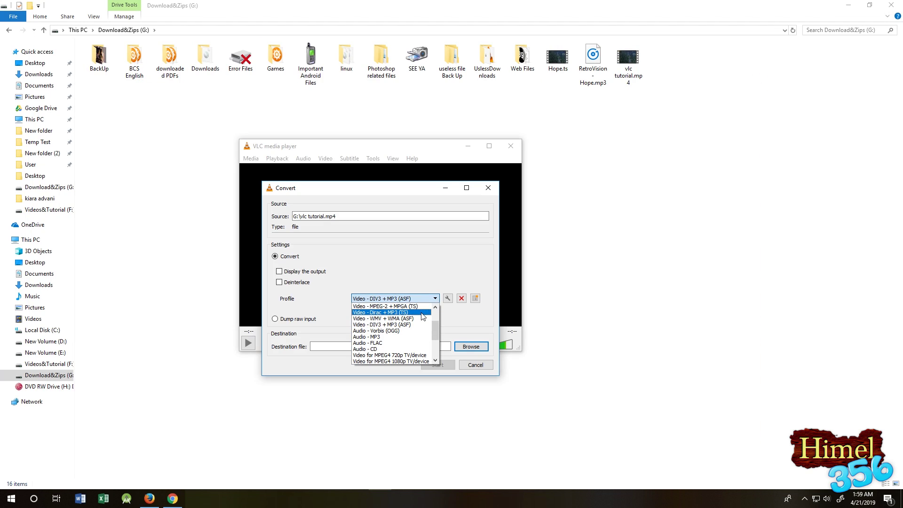
Step: Set the conversion profile for vlc tutorial.mp4 to Video for Youtube HD
{"action": "left_click", "coordinate": [379, 306]}
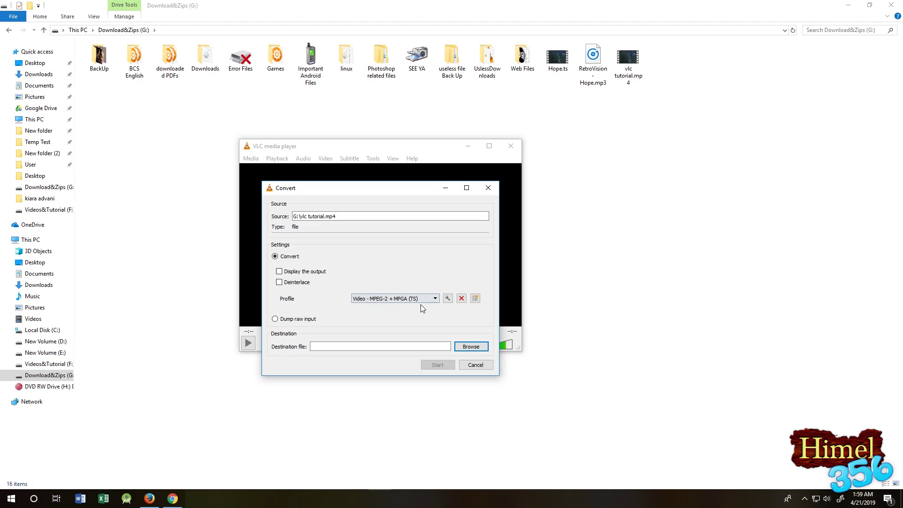
{"action": "left_click", "coordinate": [432, 299]}
{"action": "scroll", "coordinate": [436, 325], "scroll_direction": "down", "scroll_amount": 5}
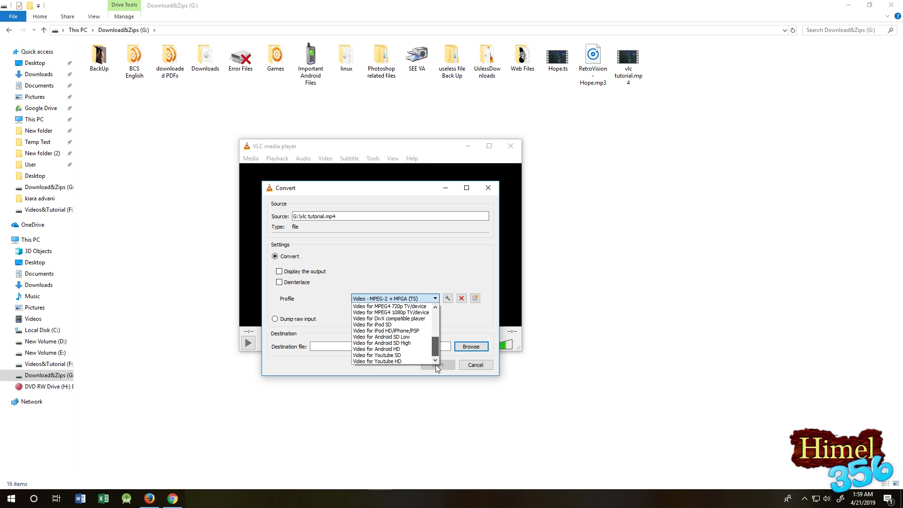
{"action": "left_click", "coordinate": [412, 360]}
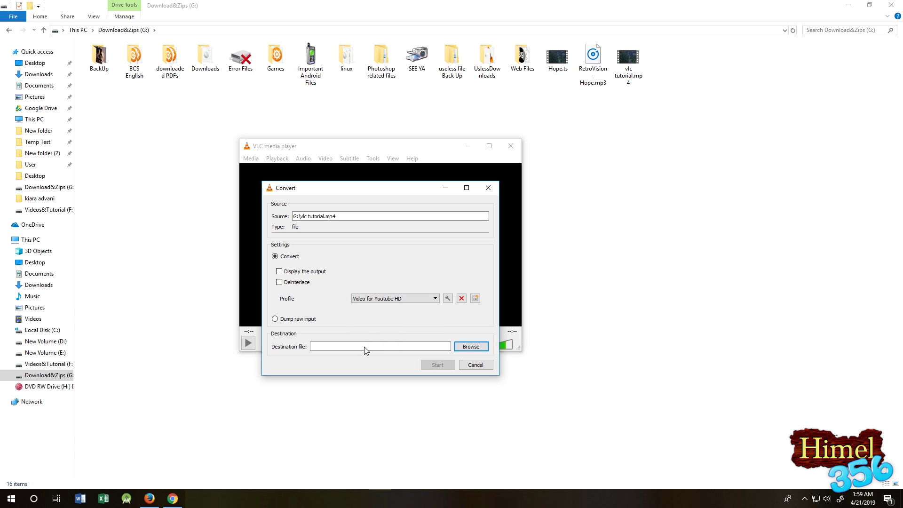
Step: Save the output as Hope in the Download&Zips (G:) drive, run the conversion, and close VLC
{"action": "left_click", "coordinate": [470, 347]}
{"action": "left_click_drag", "start_coordinate": [703, 347], "coordinate": [705, 379]}
{"action": "type", "text": "Hope"}
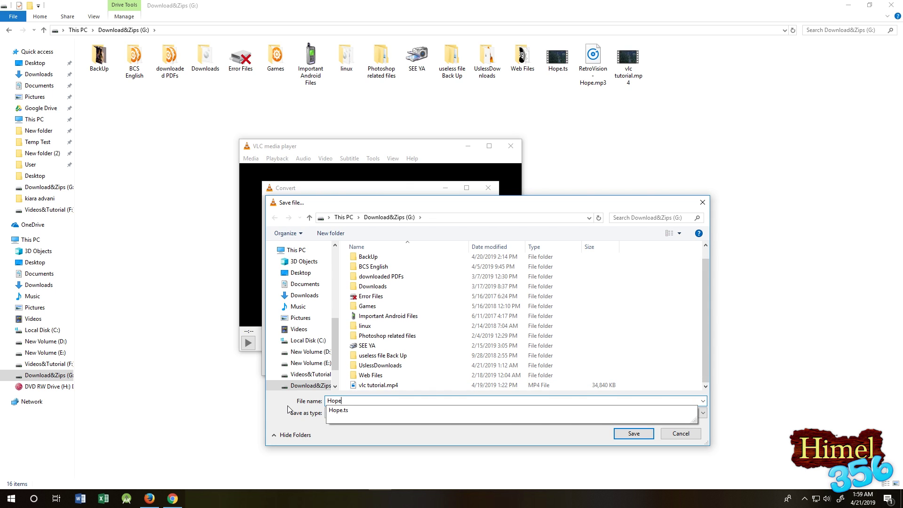
{"action": "key", "text": "Return"}
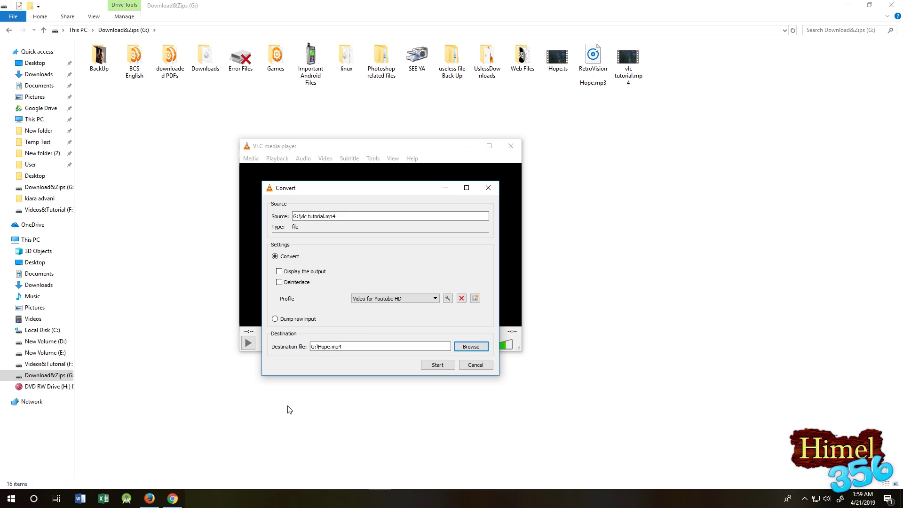
{"action": "left_click", "coordinate": [424, 365]}
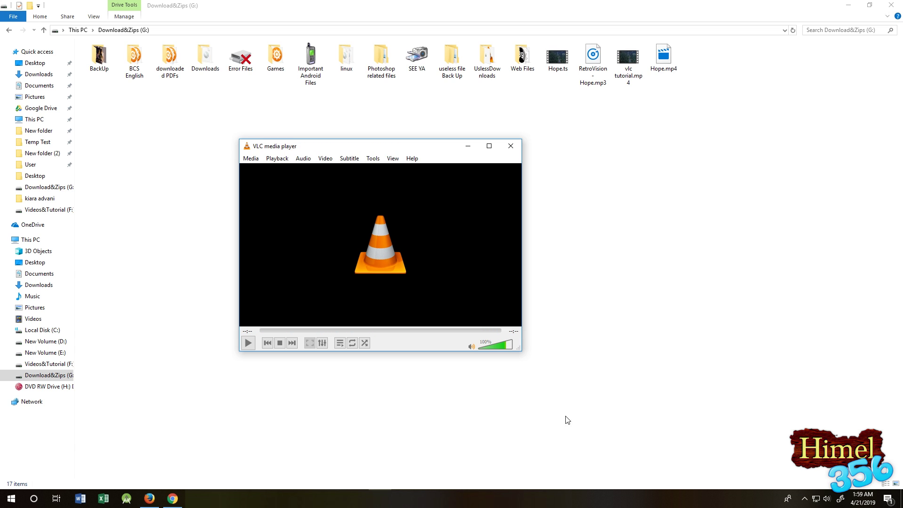
{"action": "left_click", "coordinate": [517, 149]}
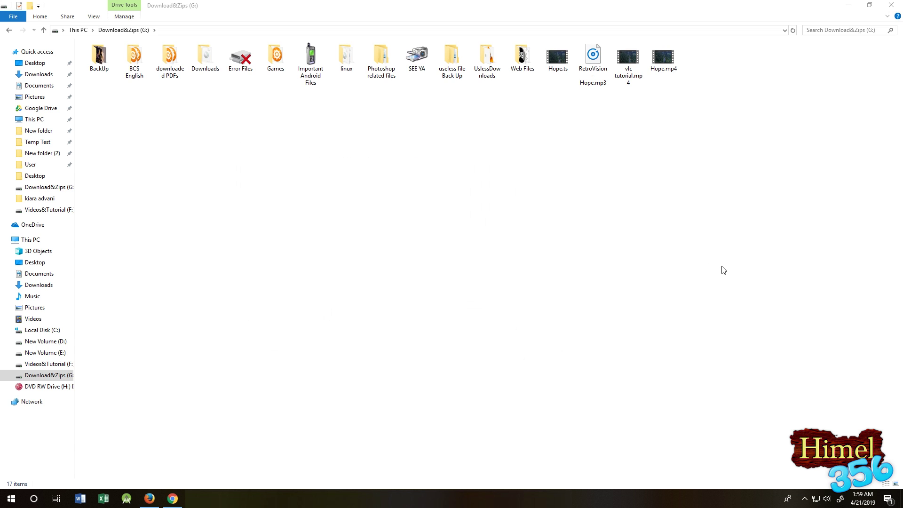
Step: Play Hope.ts in GOM Player briefly and close the player
{"action": "left_click", "coordinate": [663, 71]}
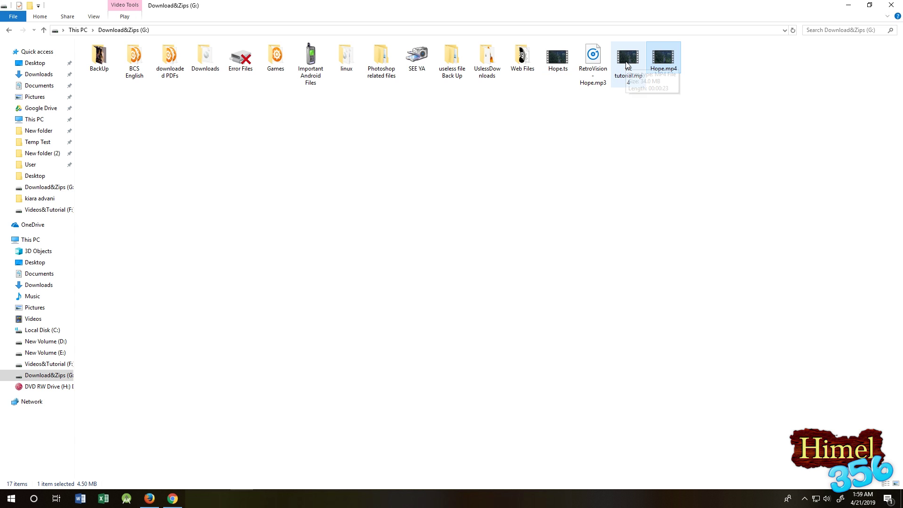
{"action": "left_click", "coordinate": [565, 65]}
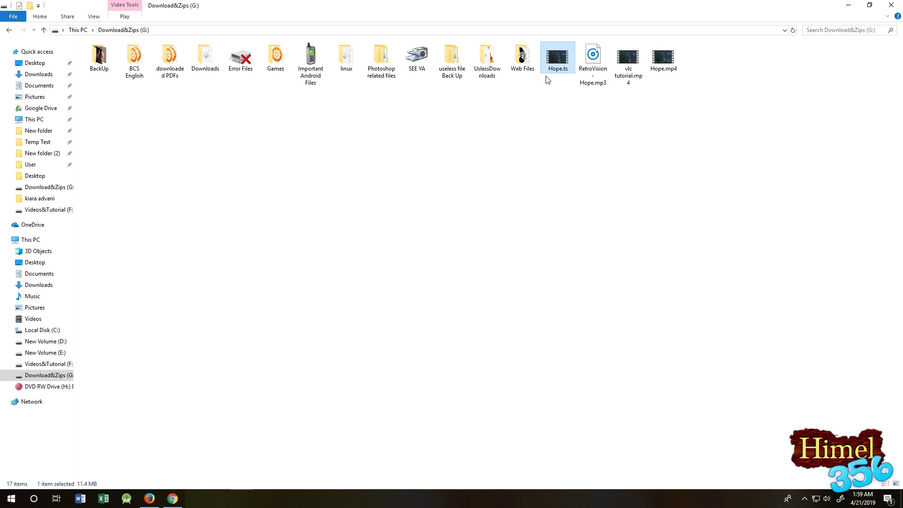
{"action": "right_click", "coordinate": [555, 69]}
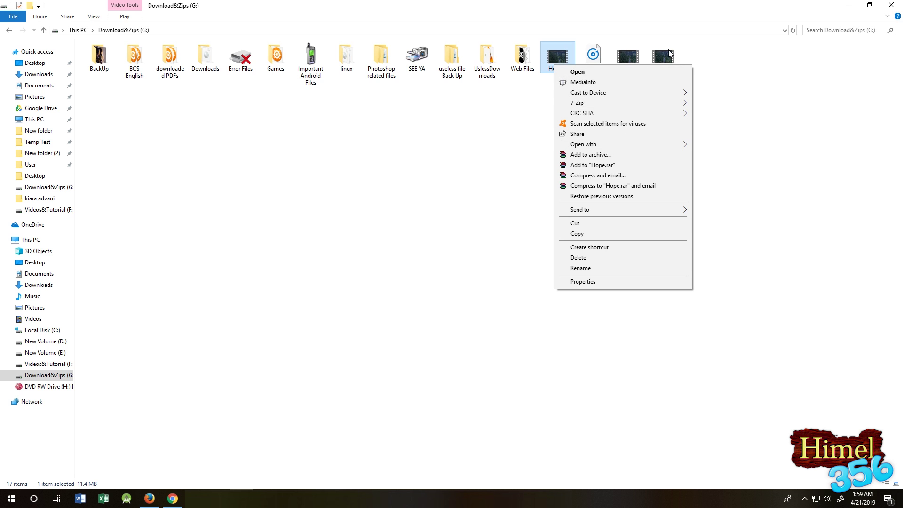
{"action": "mouse_move", "coordinate": [638, 143]}
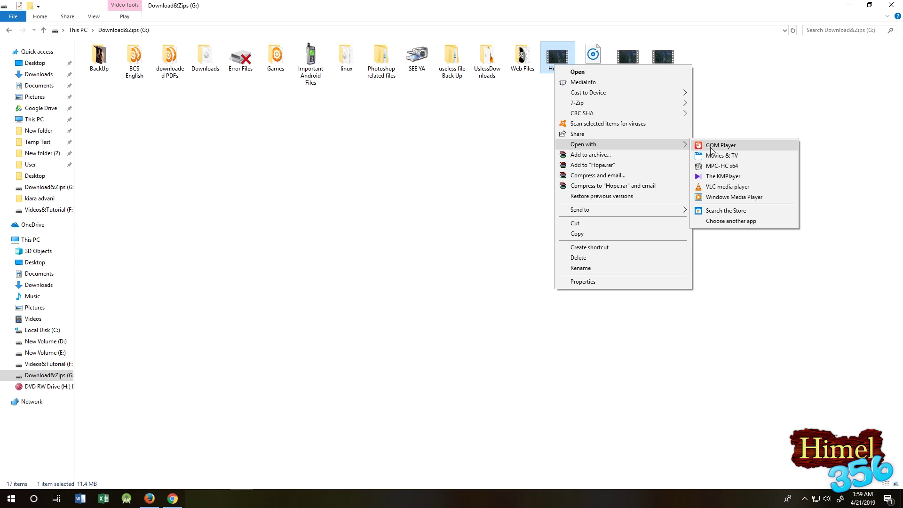
{"action": "left_click", "coordinate": [712, 146]}
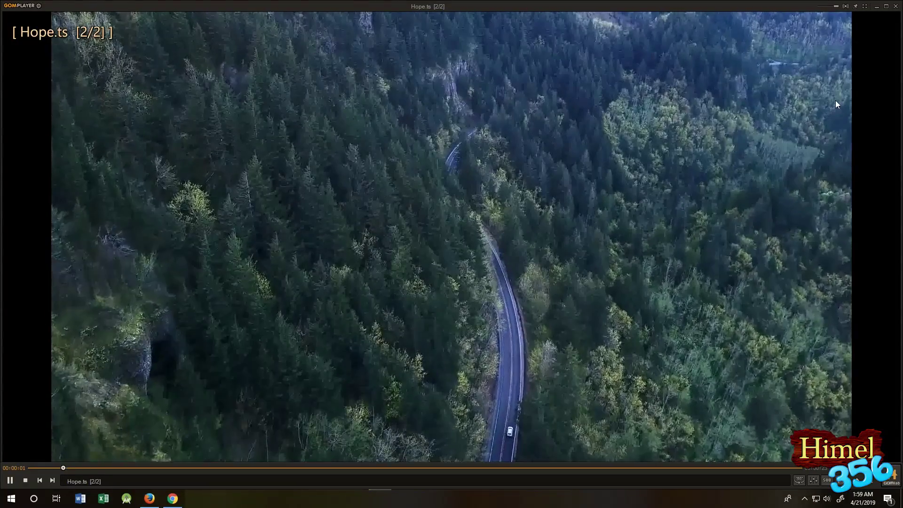
{"action": "left_click", "coordinate": [895, 6]}
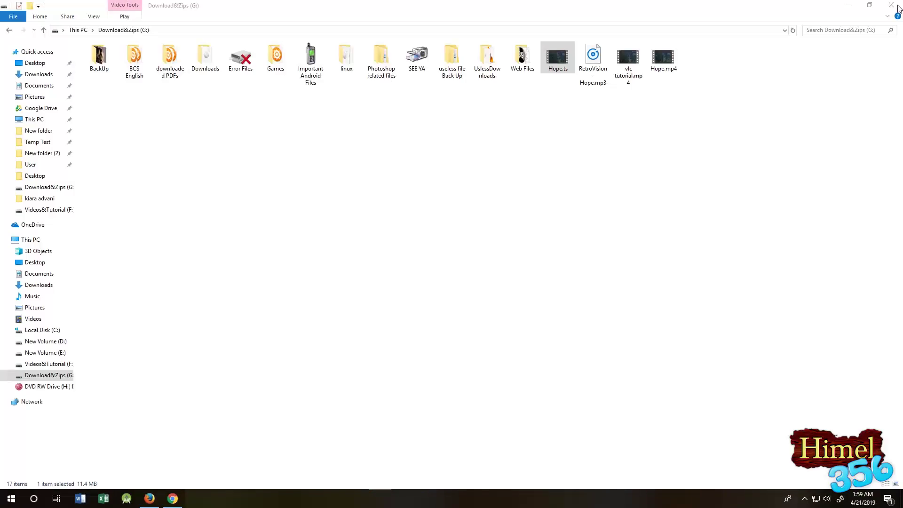
Step: Play Hope.ts in Windows Media Player to check it there, and close the player
{"action": "right_click", "coordinate": [565, 65]}
{"action": "mouse_move", "coordinate": [620, 144]}
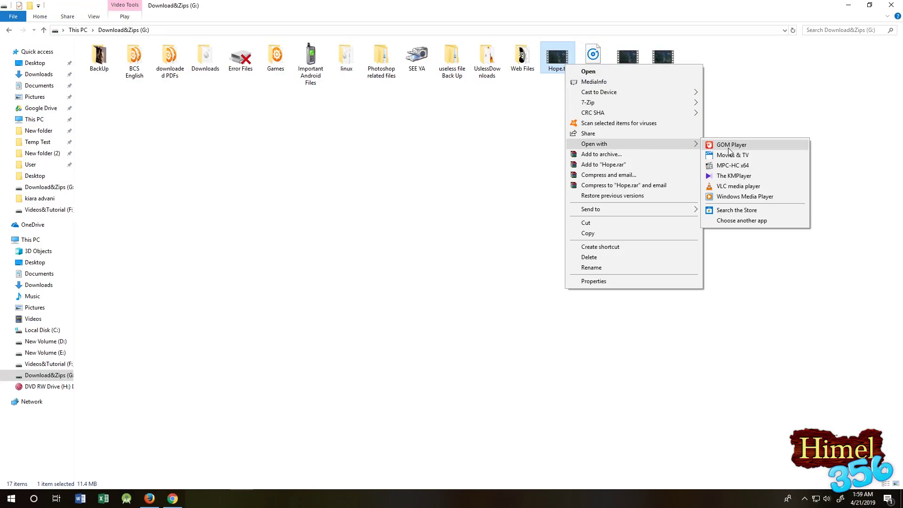
{"action": "left_click", "coordinate": [721, 197]}
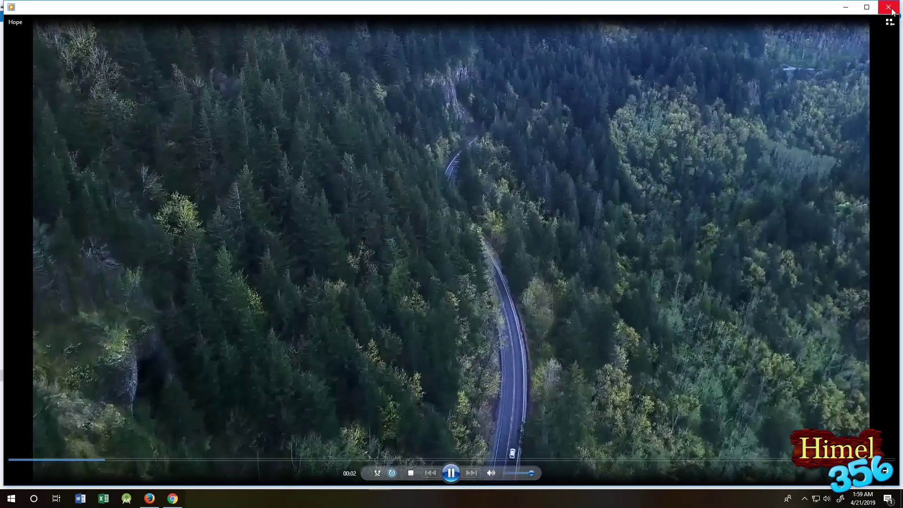
{"action": "key", "text": "alt+F4"}
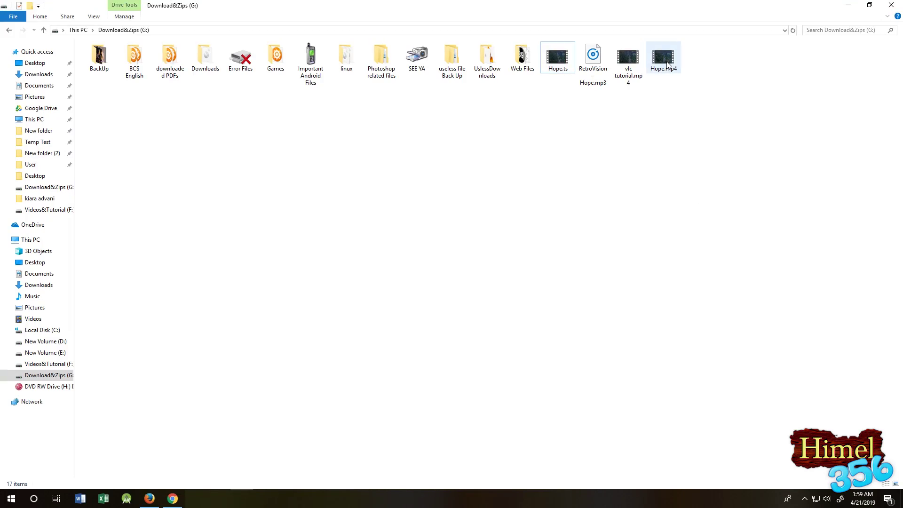
Step: Play the converted Hope.mp4 in GOM Player to check it, and close the player
{"action": "right_click", "coordinate": [665, 62]}
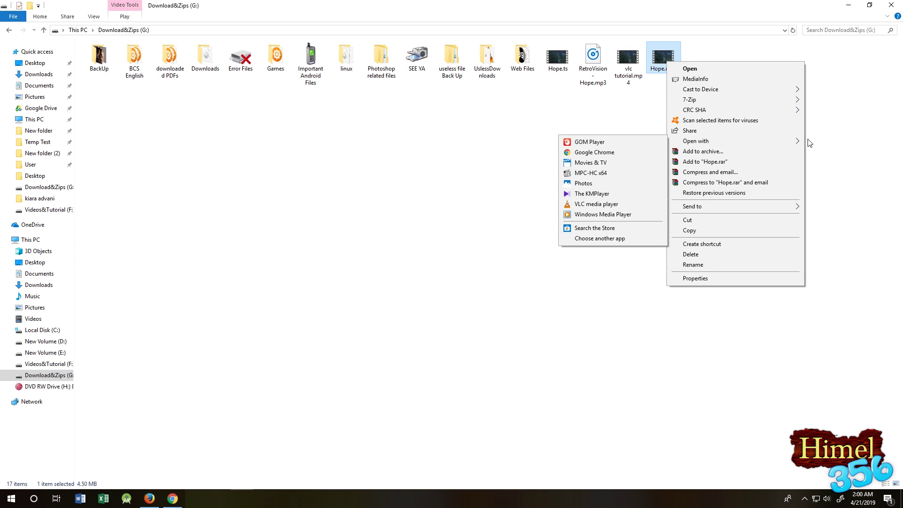
{"action": "mouse_move", "coordinate": [729, 139]}
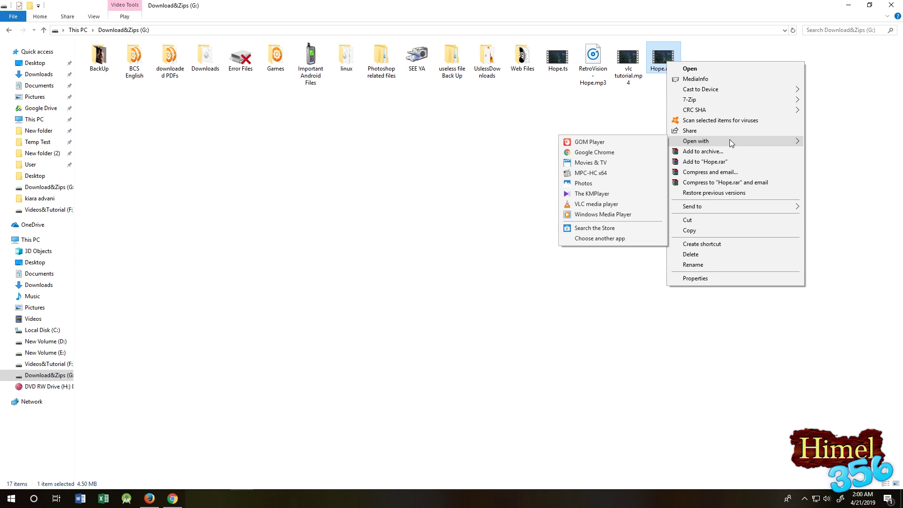
{"action": "left_click", "coordinate": [635, 140]}
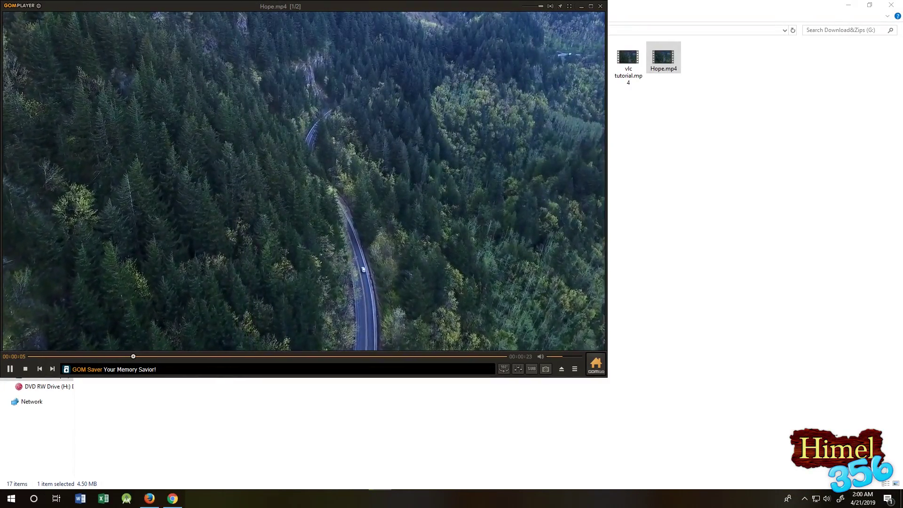
{"action": "left_click", "coordinate": [600, 6]}
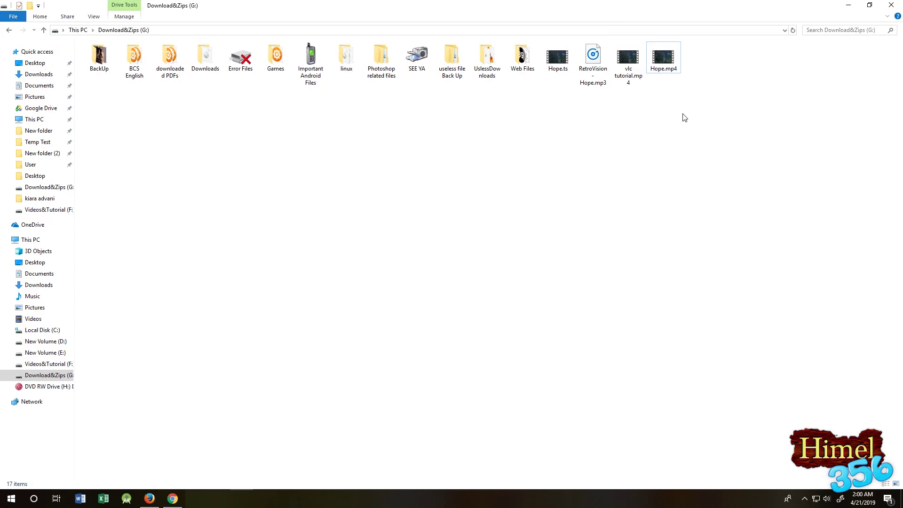
Step: Play Hope.mp4 in VLC media player, moving its window fully into view, and close VLC
{"action": "right_click", "coordinate": [669, 56]}
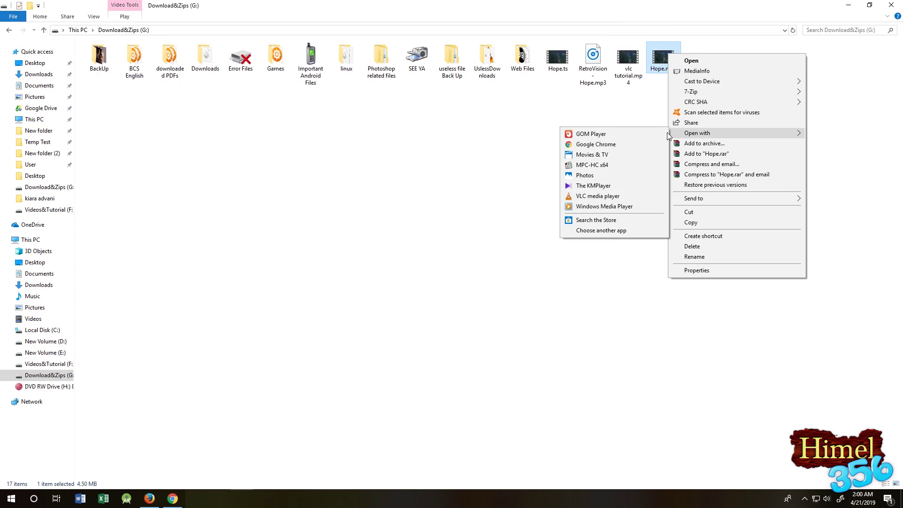
{"action": "left_click", "coordinate": [606, 199]}
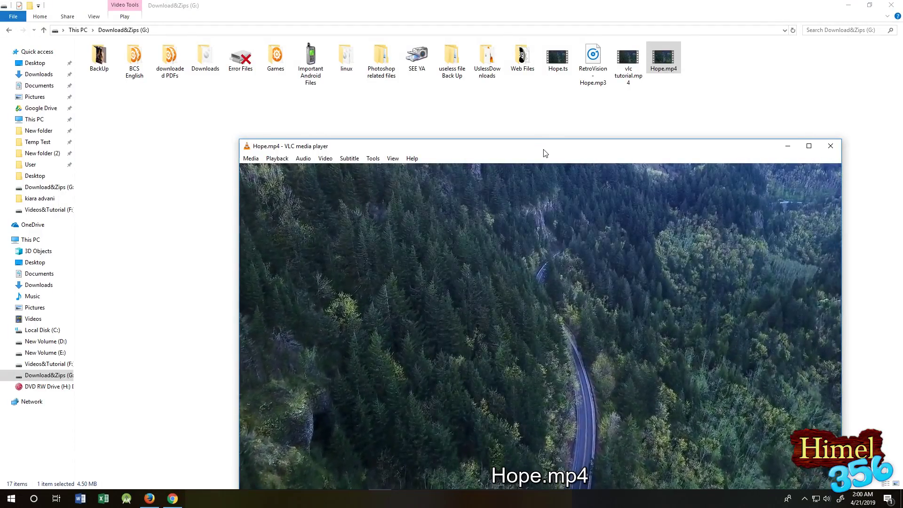
{"action": "left_click_drag", "start_coordinate": [541, 148], "coordinate": [479, 77]}
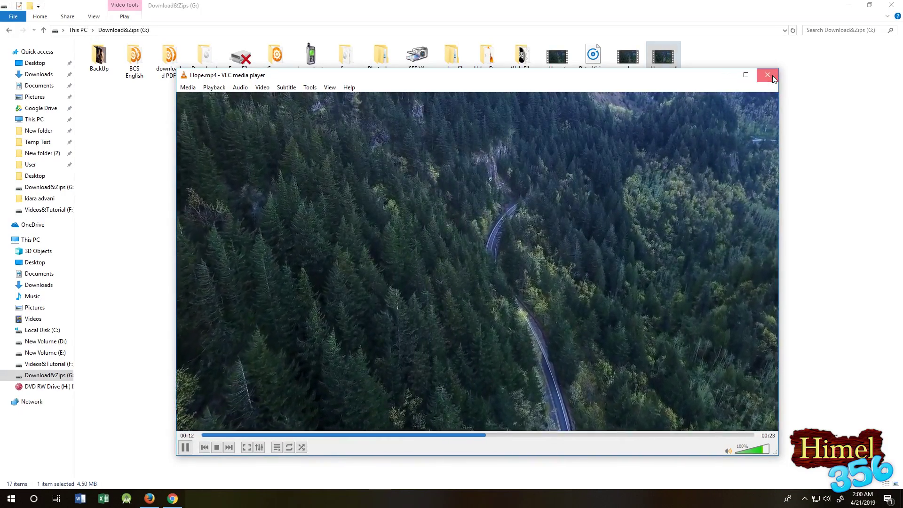
{"action": "left_click", "coordinate": [767, 76]}
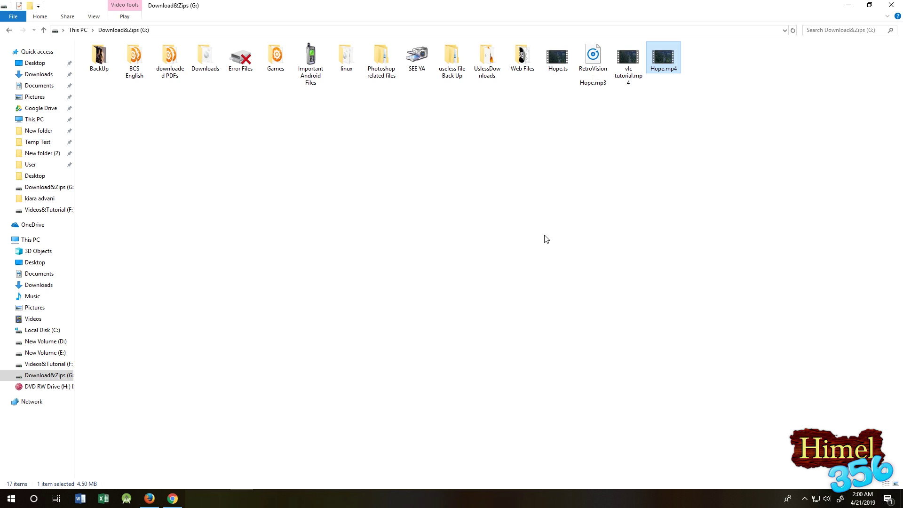